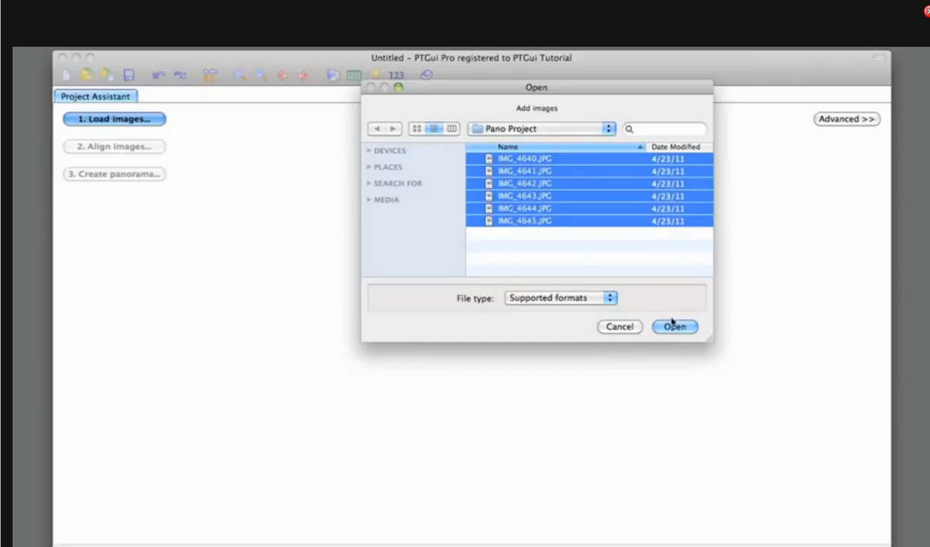
- Load all six JPG images from the Pano Project folder into the project and close the folder window
click(674, 326)
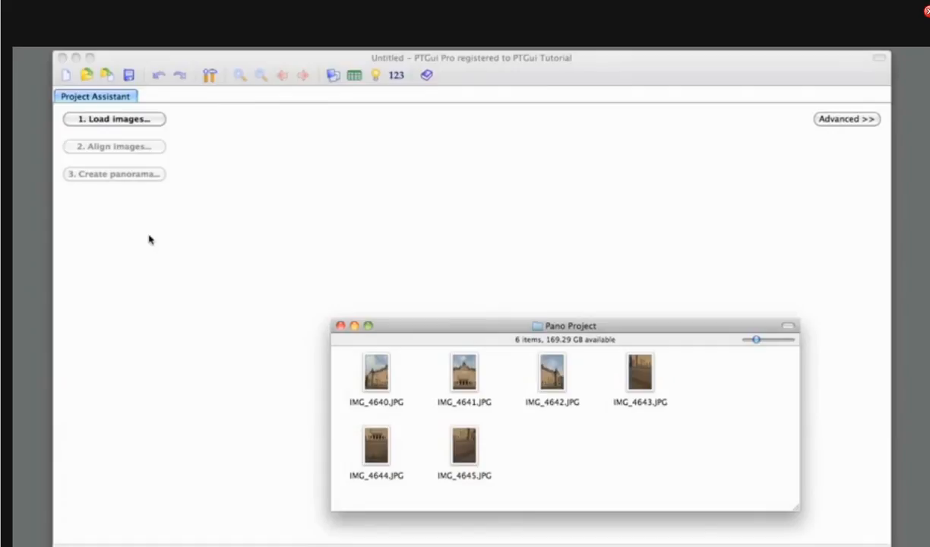
click(376, 381)
key(super+a)
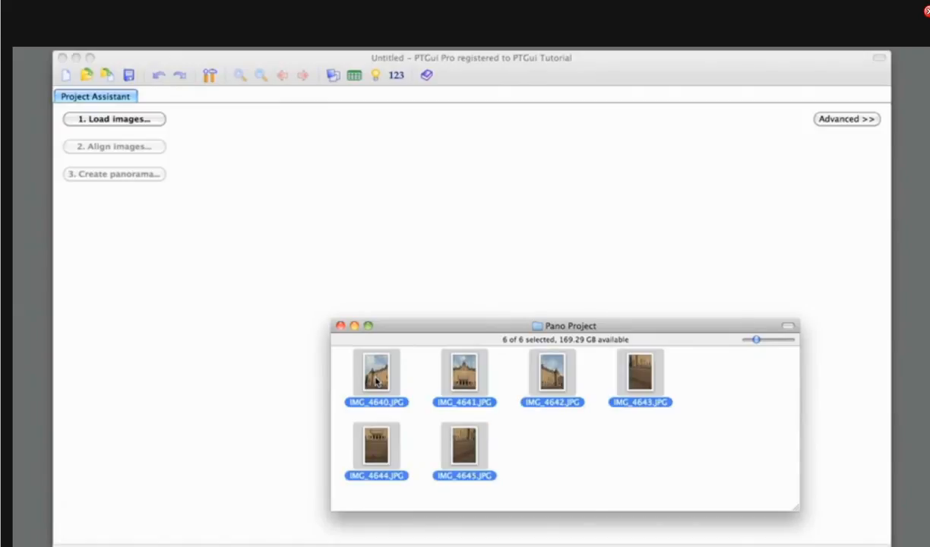
drag(376, 381, 263, 194)
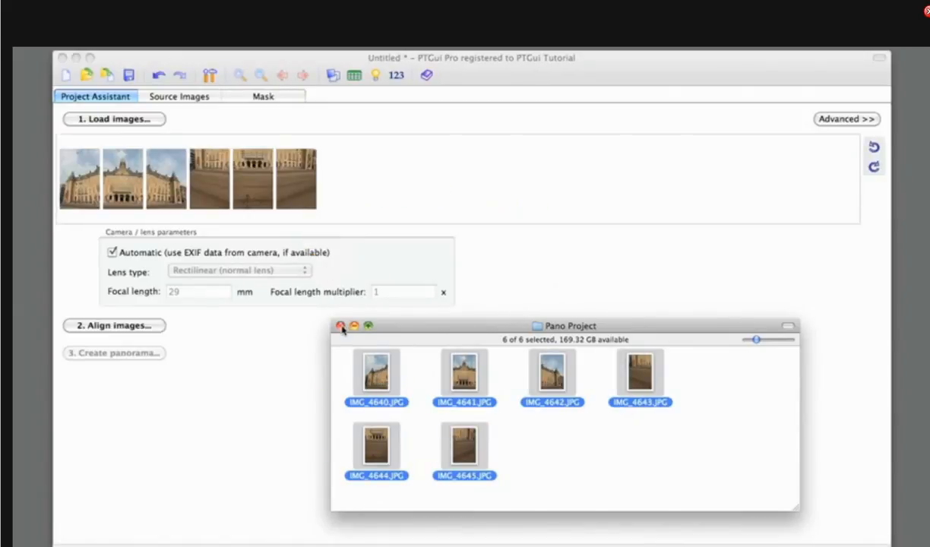
click(340, 325)
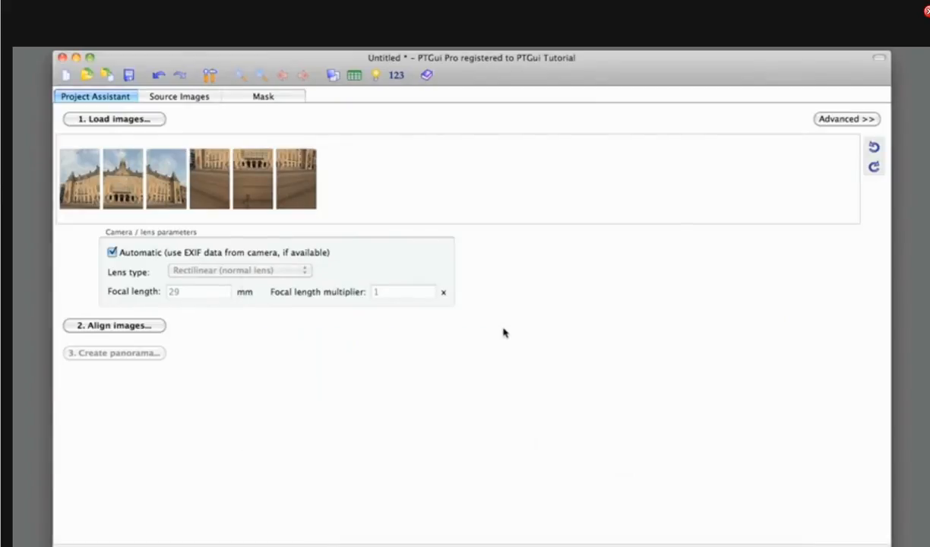
- Examine the source images list and the advanced-mode tabs, returning to the simple project assistant
click(190, 97)
click(247, 100)
click(199, 98)
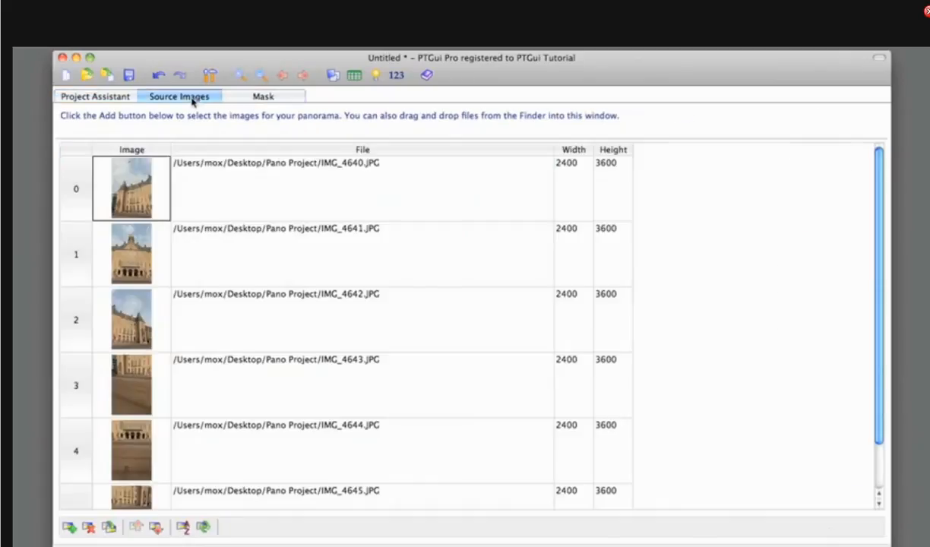
click(112, 97)
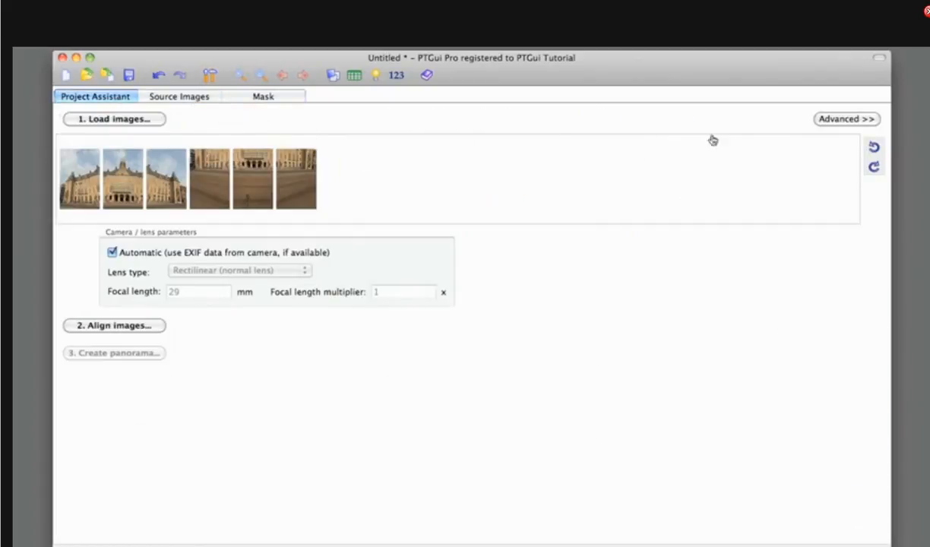
click(847, 119)
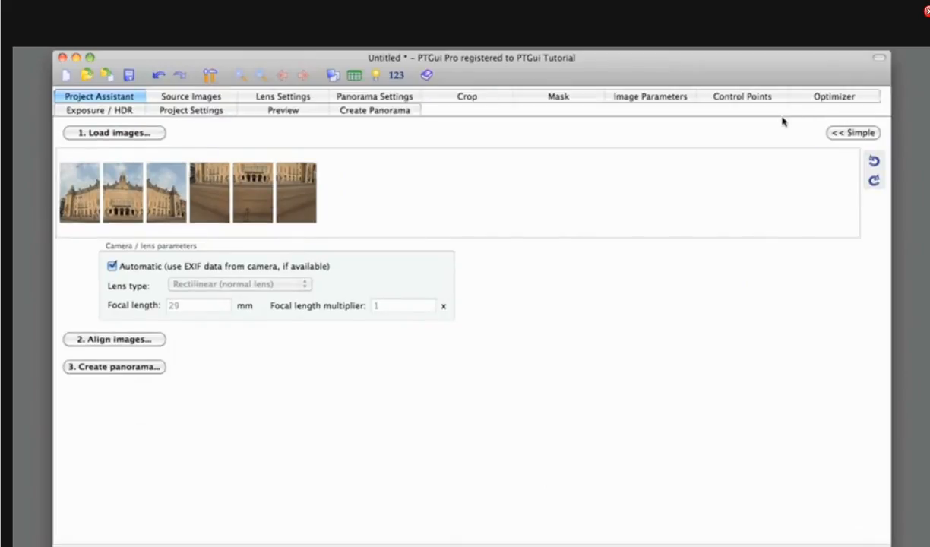
click(850, 135)
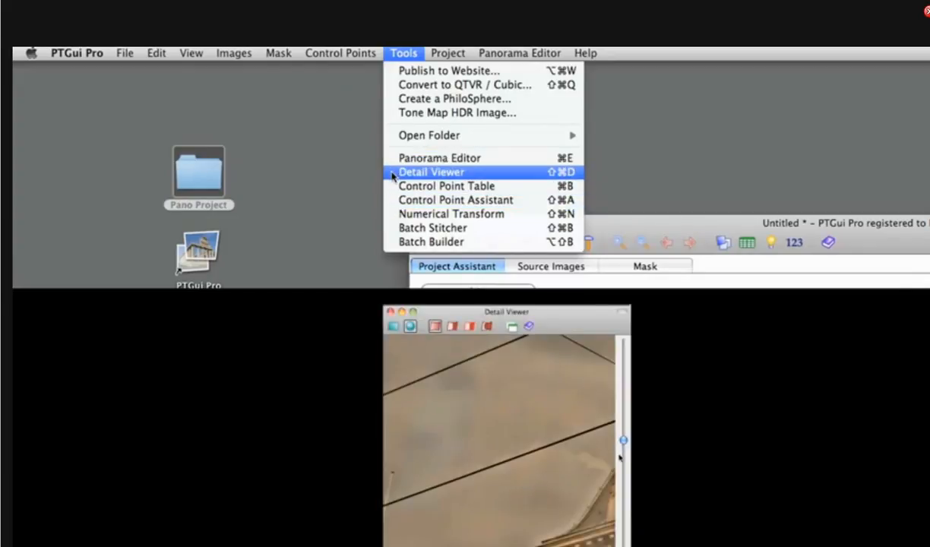
- Align the images and review the Control Point Assistant's advice about missing control points
drag(623, 440, 623, 453)
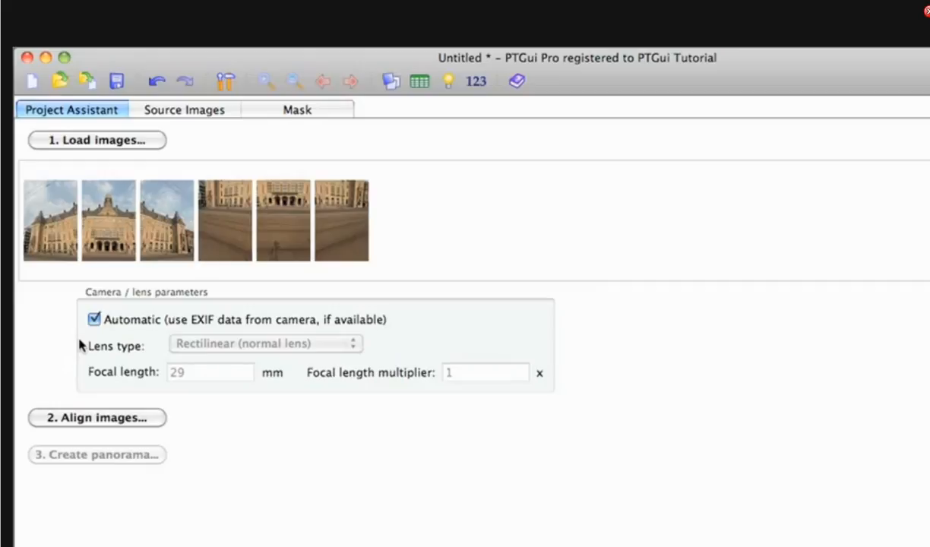
click(80, 418)
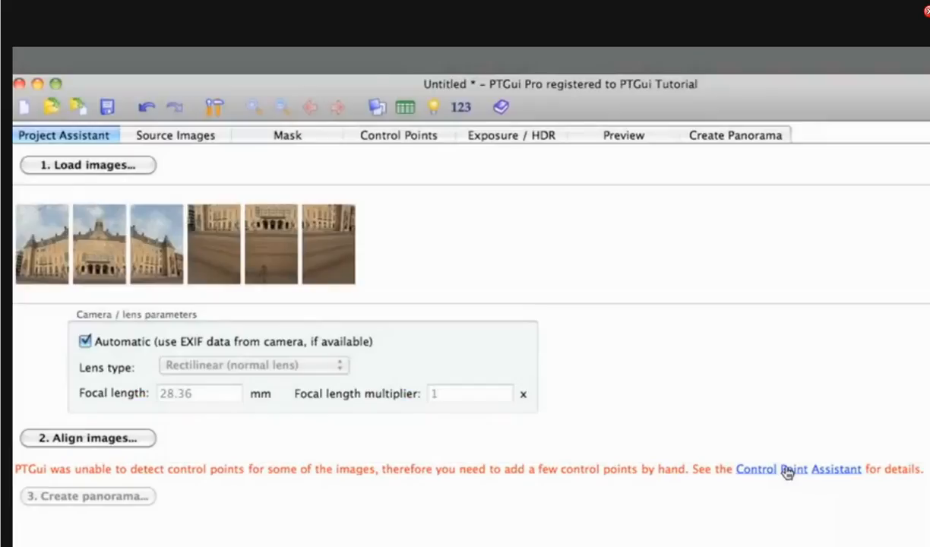
click(784, 469)
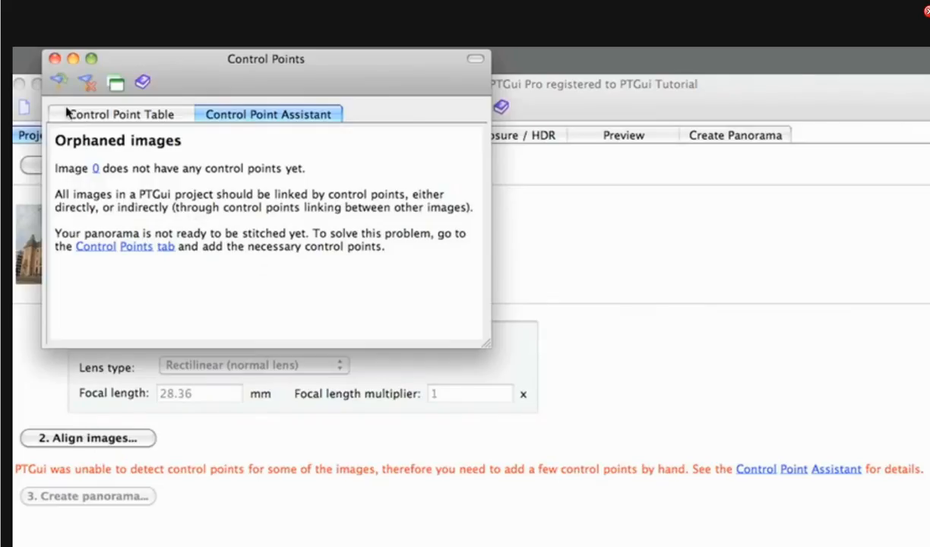
click(55, 59)
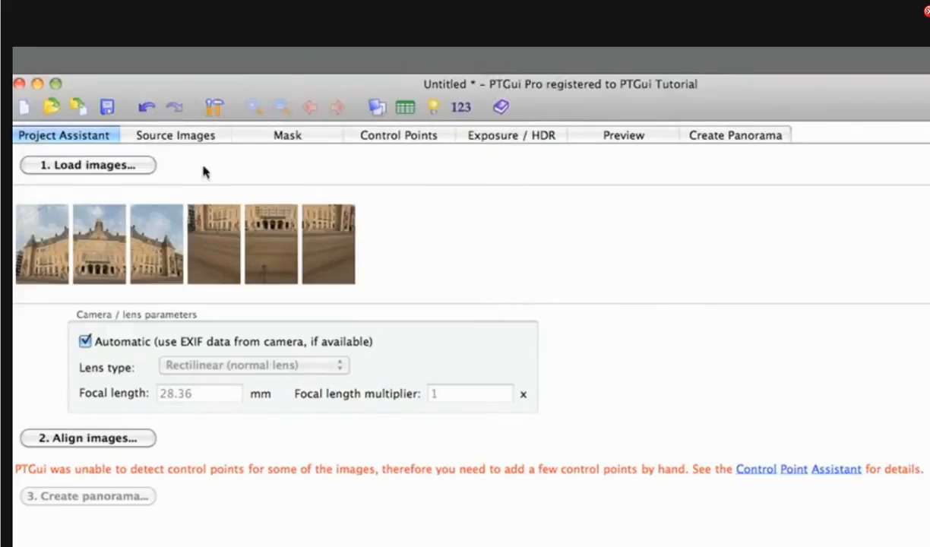
- Add matching control points between images 0 and 1 at 100% zoom on corresponding window corners
click(416, 136)
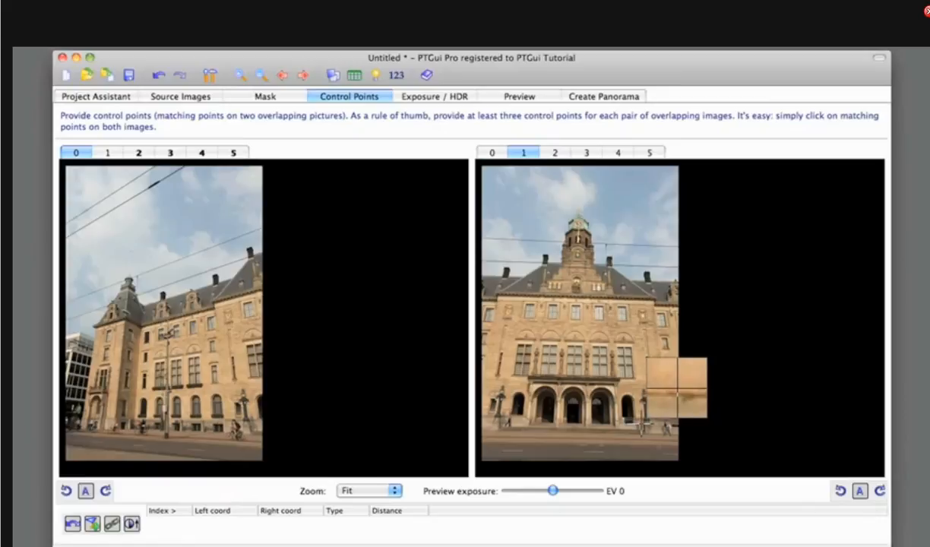
click(351, 491)
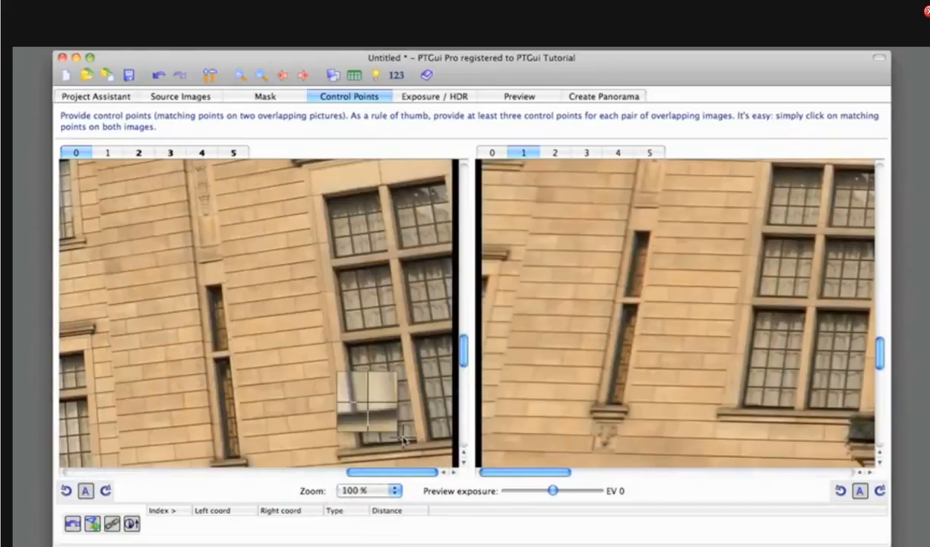
scroll(346, 348, down, 3)
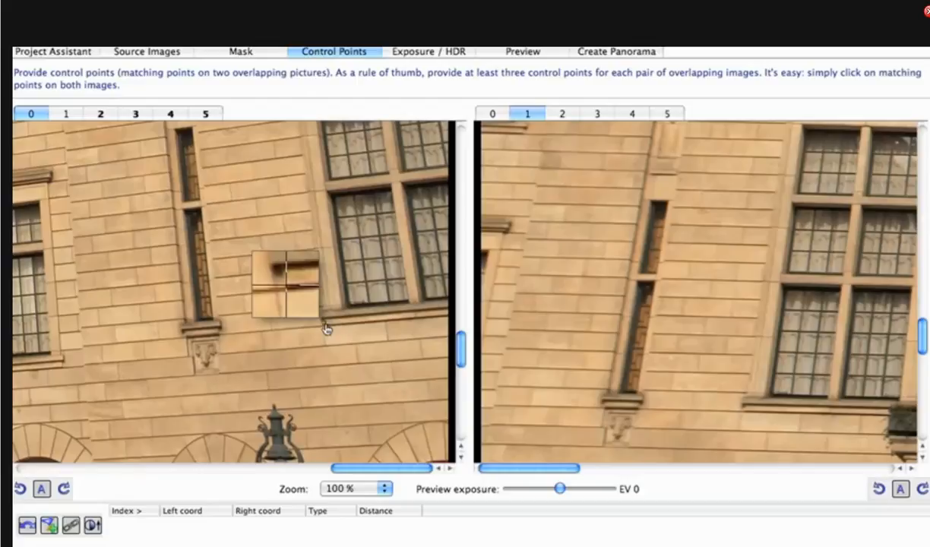
click(325, 328)
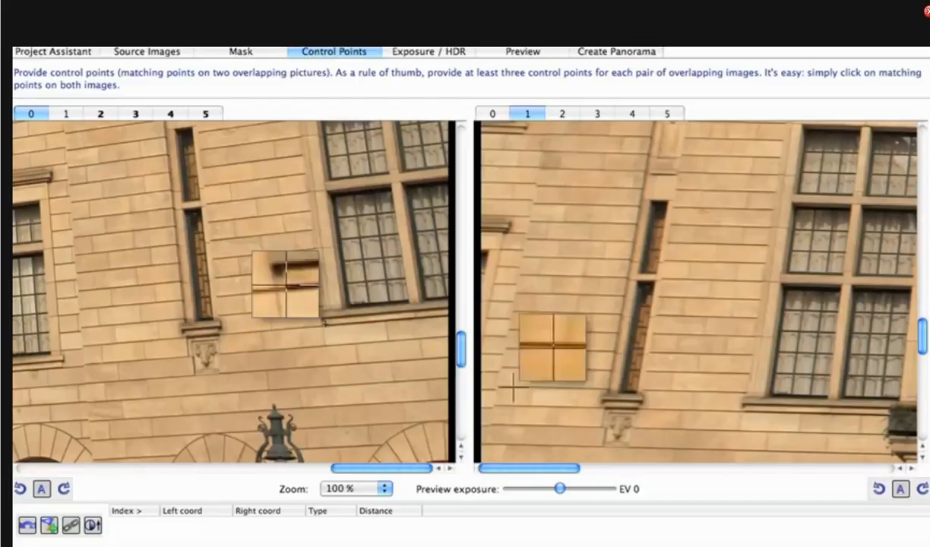
click(744, 414)
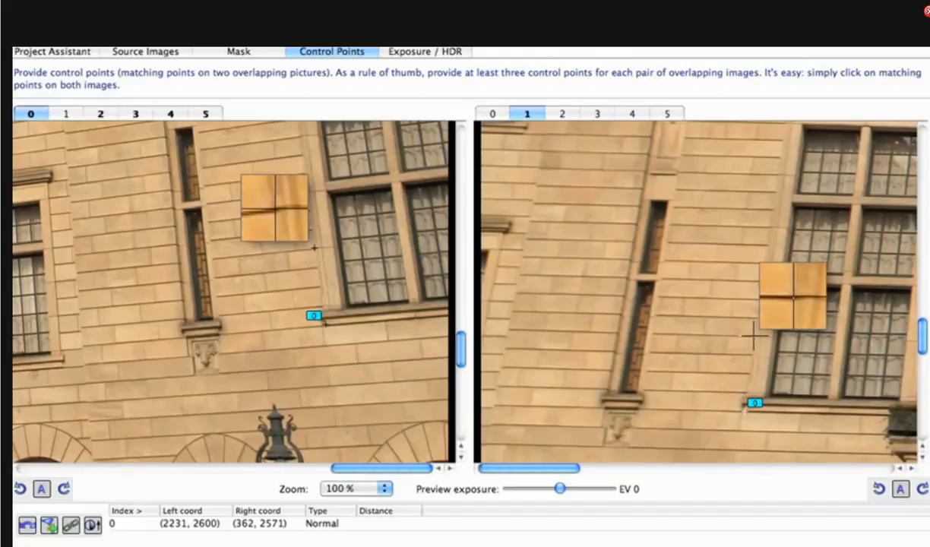
click(751, 334)
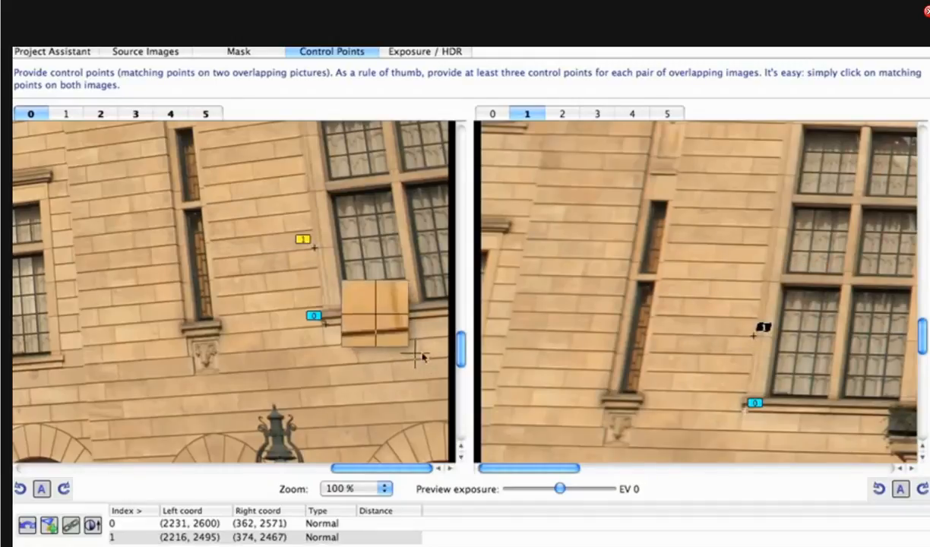
scroll(414, 311, up, 5)
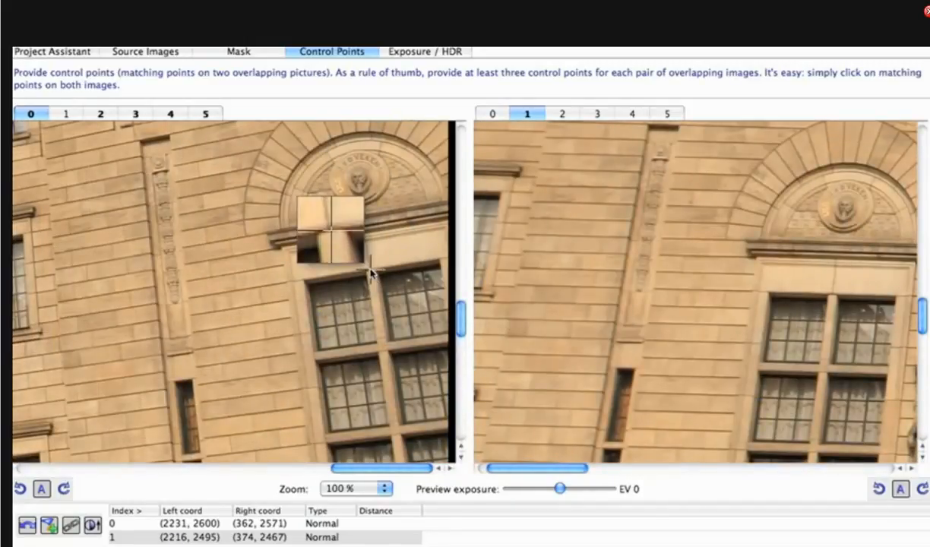
click(369, 267)
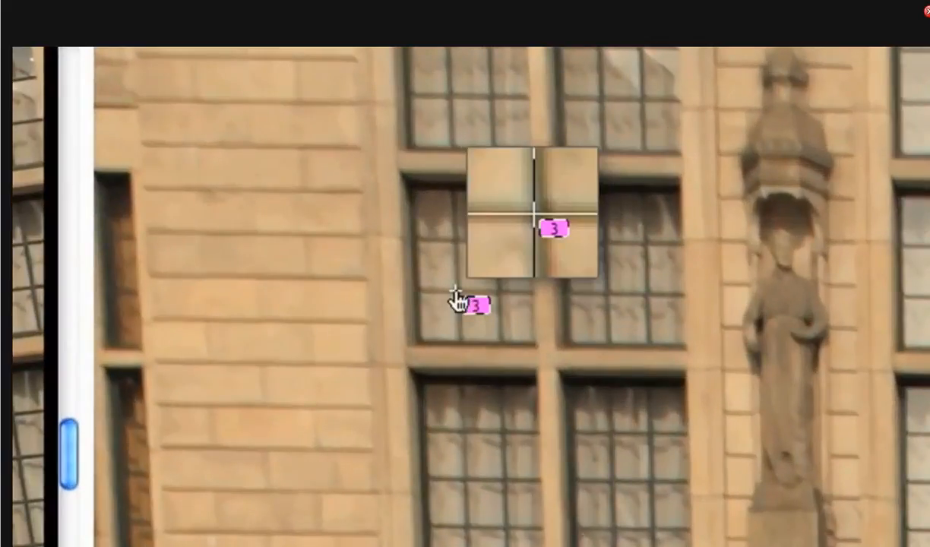
- Adjust the positions of control points 3 and 2, then delete control point 2
mouse_move(455, 291)
mouse_down()
mouse_move(330, 309)
mouse_move(471, 296)
mouse_move(455, 291)
mouse_up()
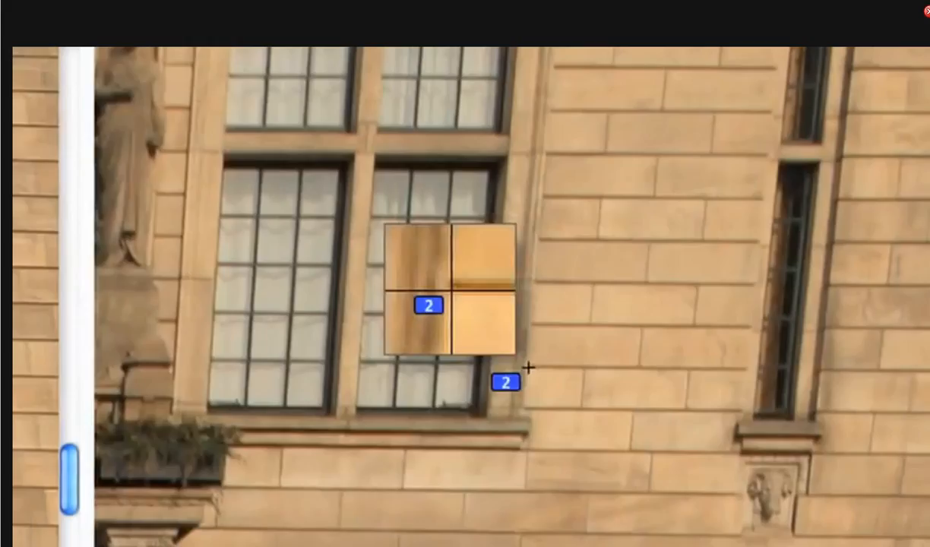
mouse_move(511, 383)
mouse_down()
mouse_move(502, 352)
mouse_move(510, 387)
mouse_up()
right_click(510, 387)
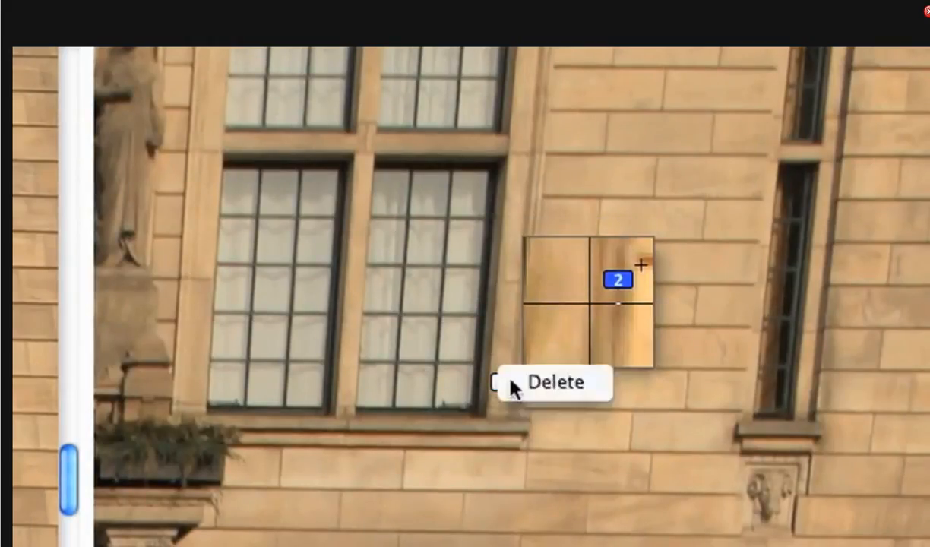
click(595, 383)
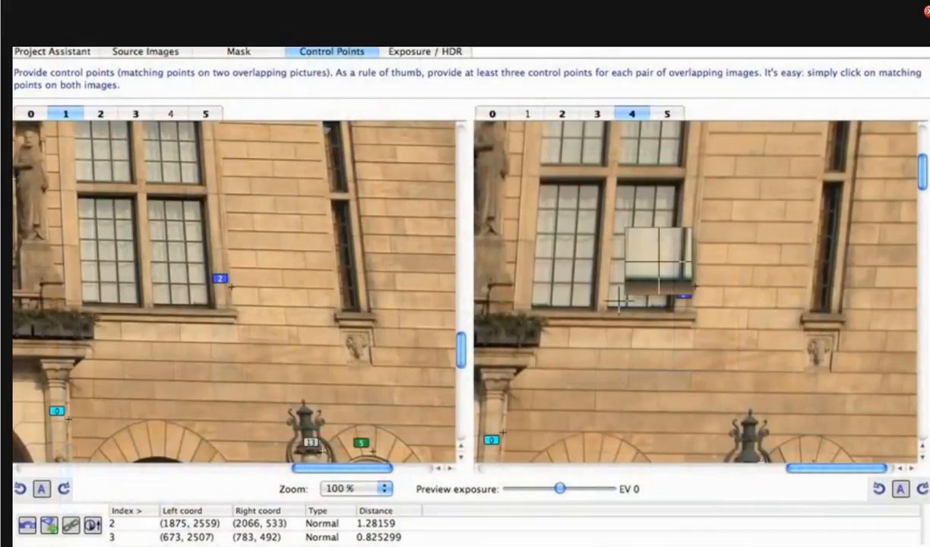
- Review the control points on images 1 and 4 at different zoom levels
scroll(619, 302, down, 5)
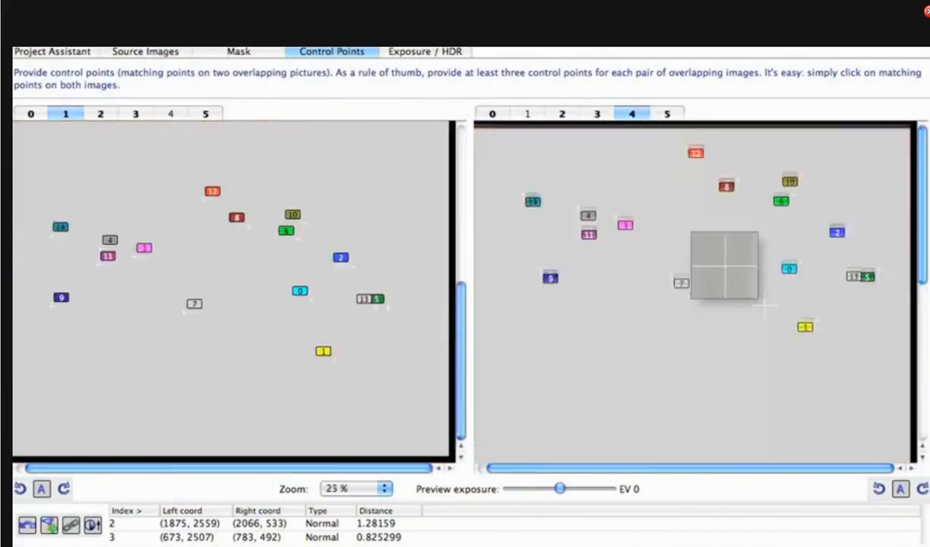
scroll(618, 302, up, 3)
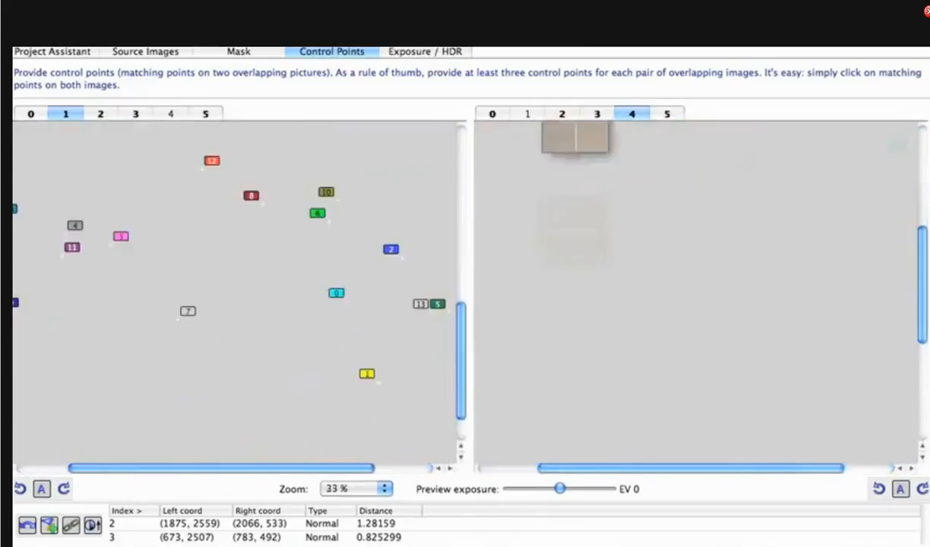
scroll(657, 297, up, 5)
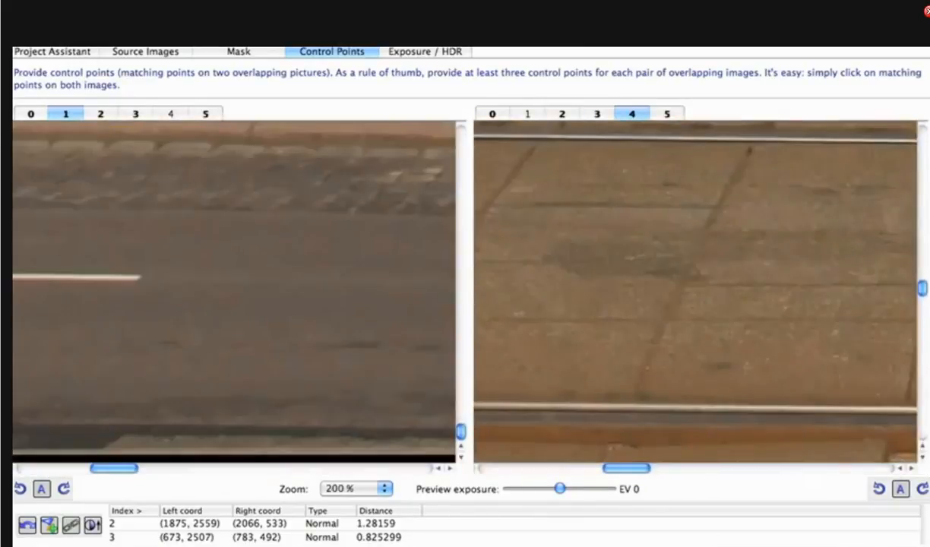
scroll(657, 297, down, 2)
scroll(656, 297, down, 3)
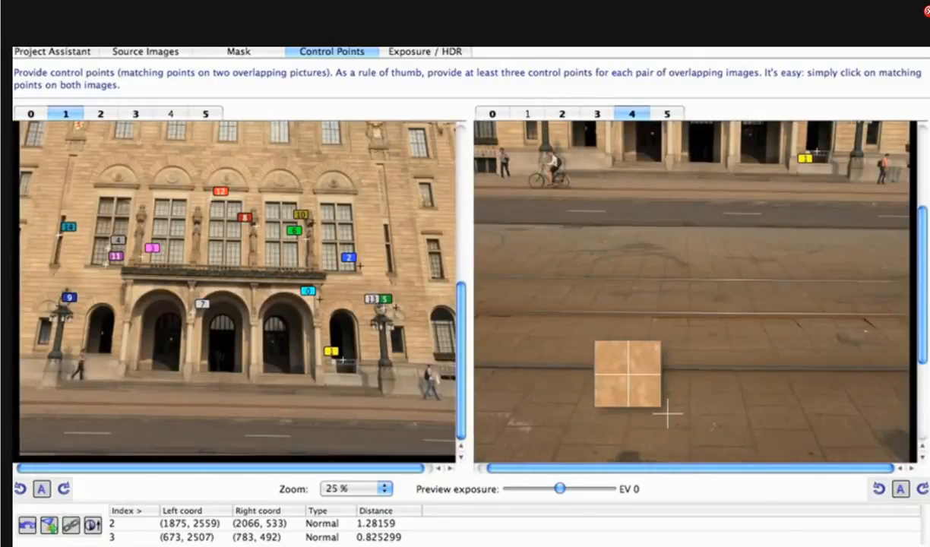
drag(620, 308, 692, 492)
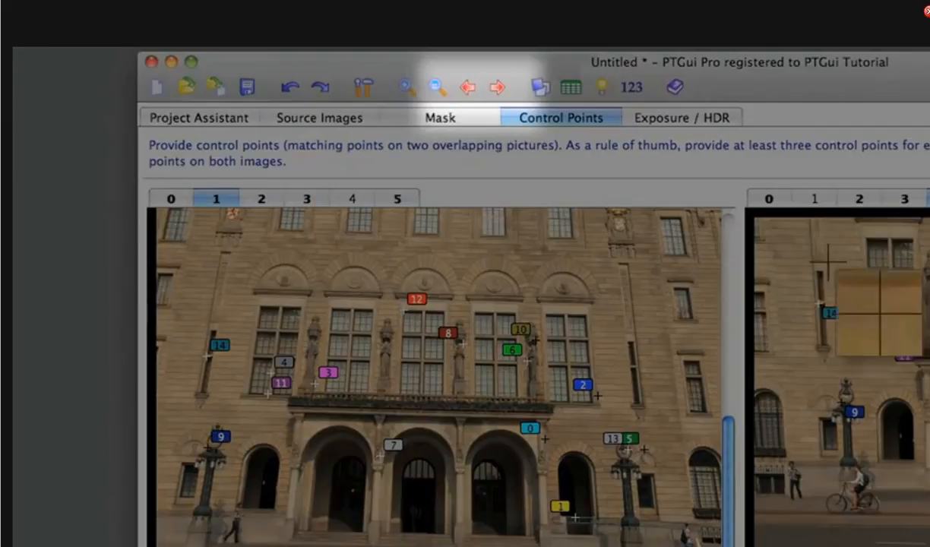
- Step through the image pairs to check their control points
click(467, 88)
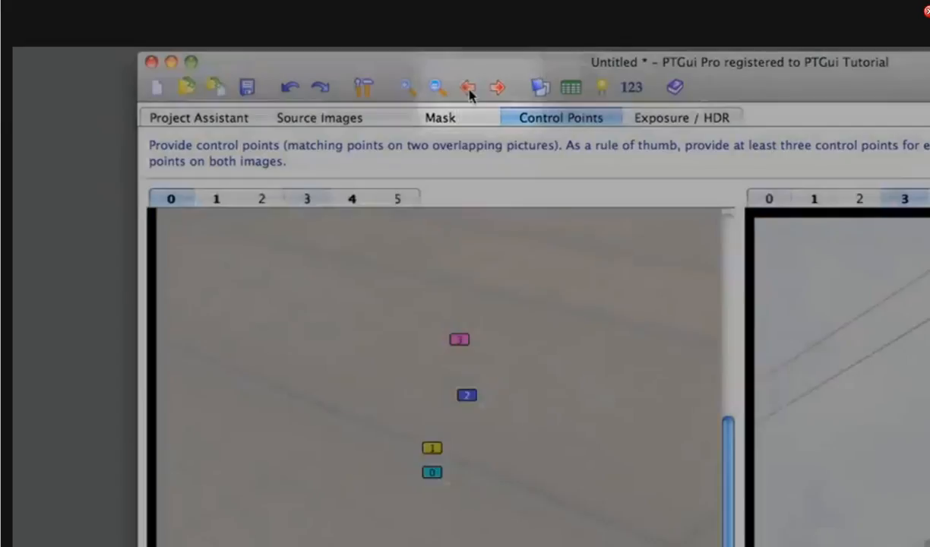
click(469, 91)
click(496, 90)
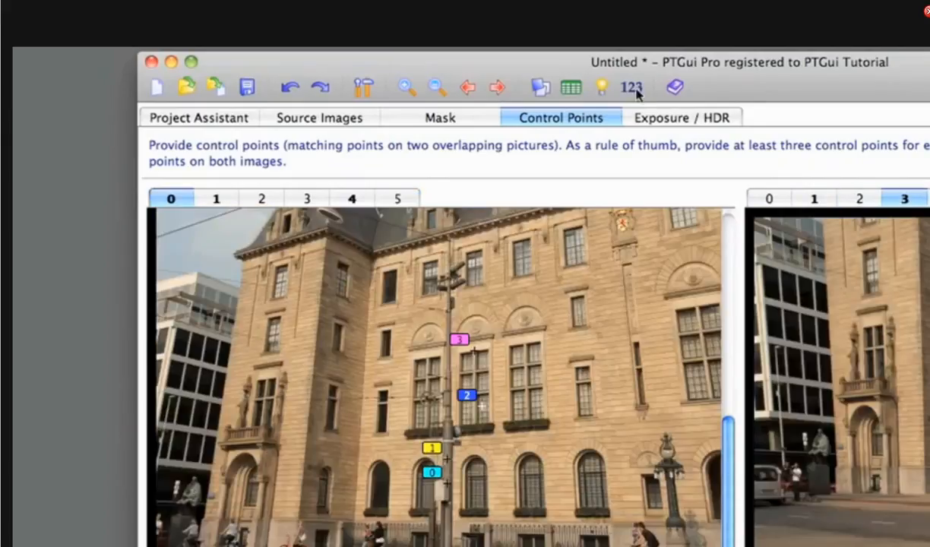
click(675, 88)
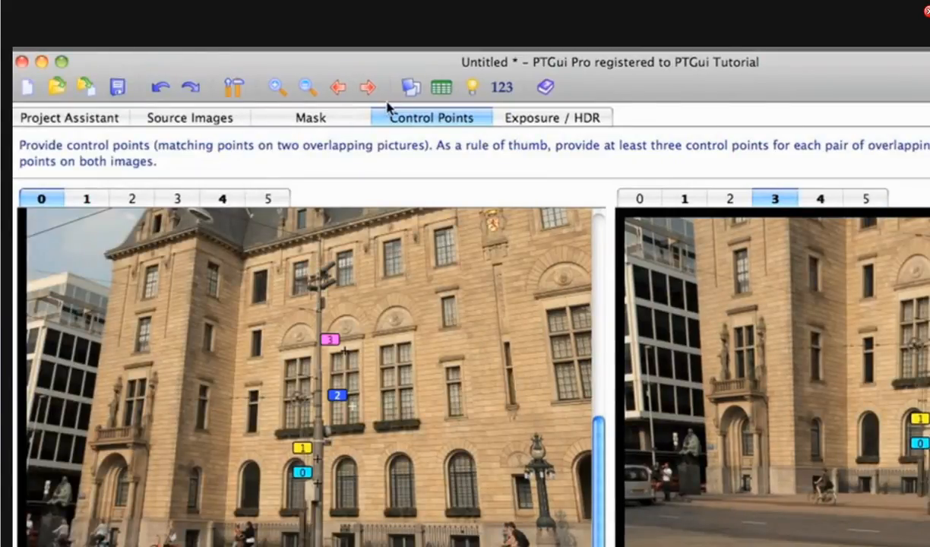
- Check the Control Point Table and Control Point Assistant, then return to the project assistant
click(441, 87)
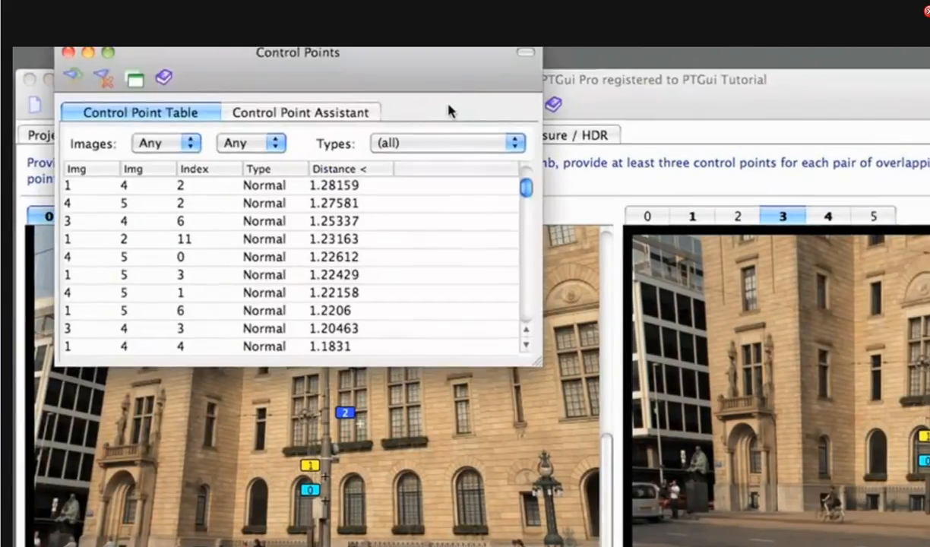
click(334, 114)
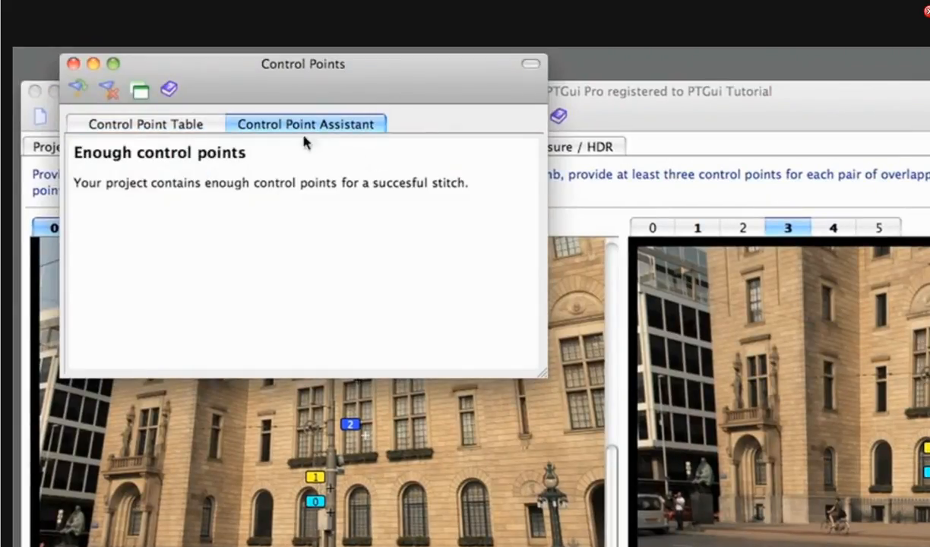
click(73, 63)
click(107, 151)
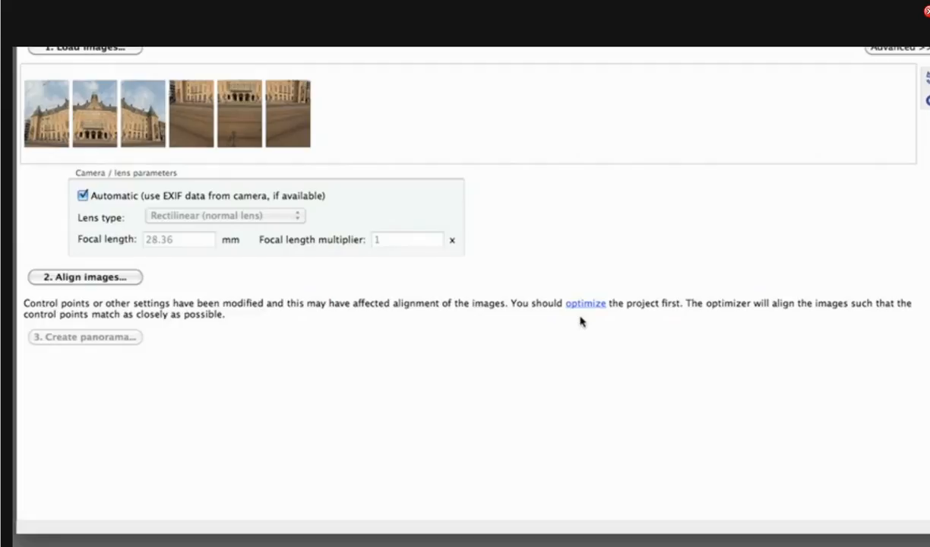
- Optimize the project and accept the optimizer's changes
click(600, 305)
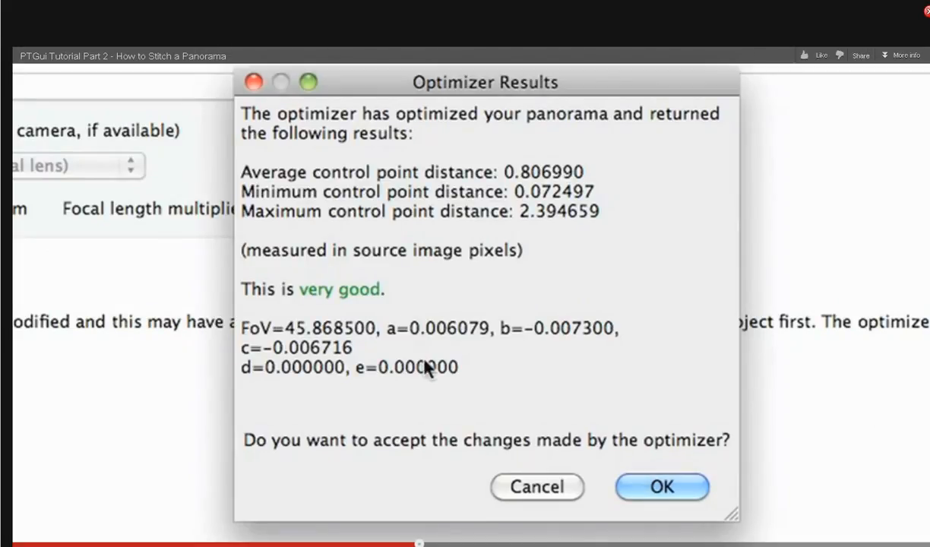
click(684, 487)
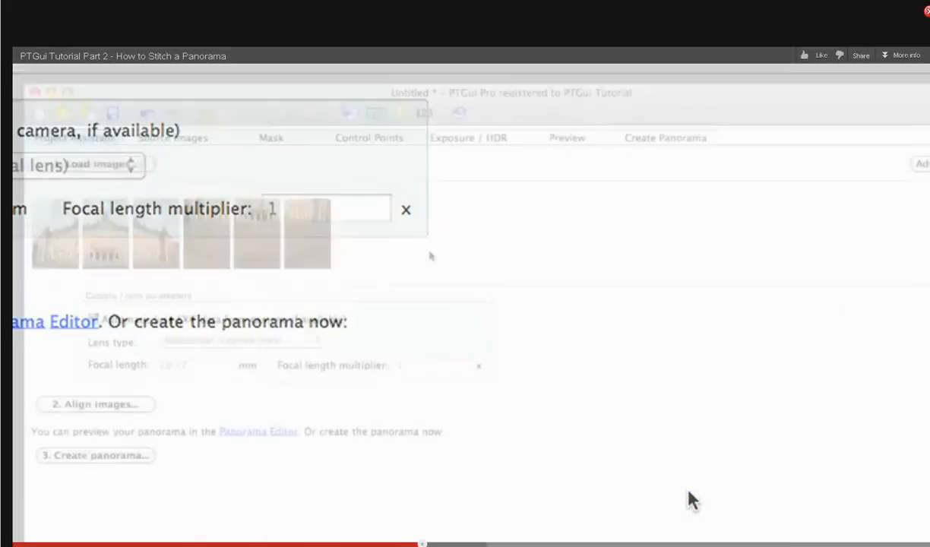
- Open the Control Point Table to review control point distances
click(363, 113)
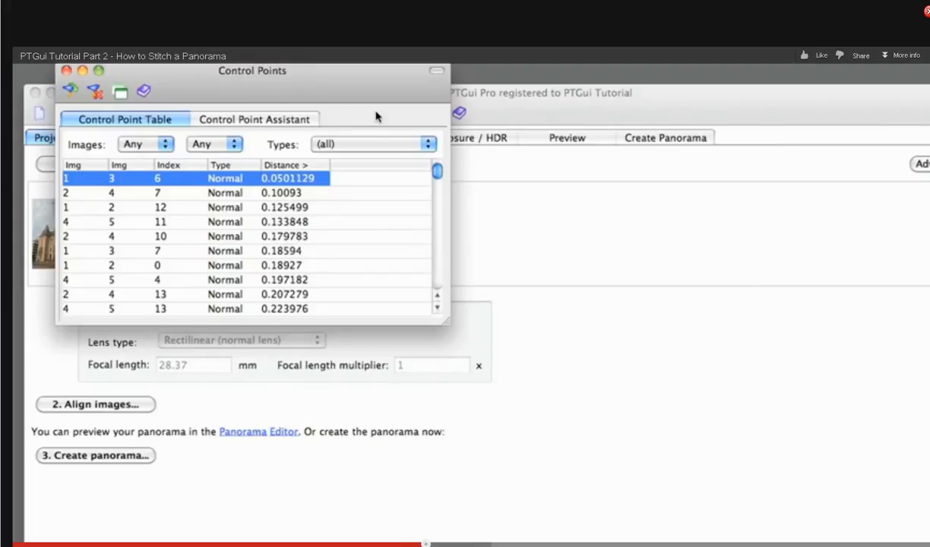